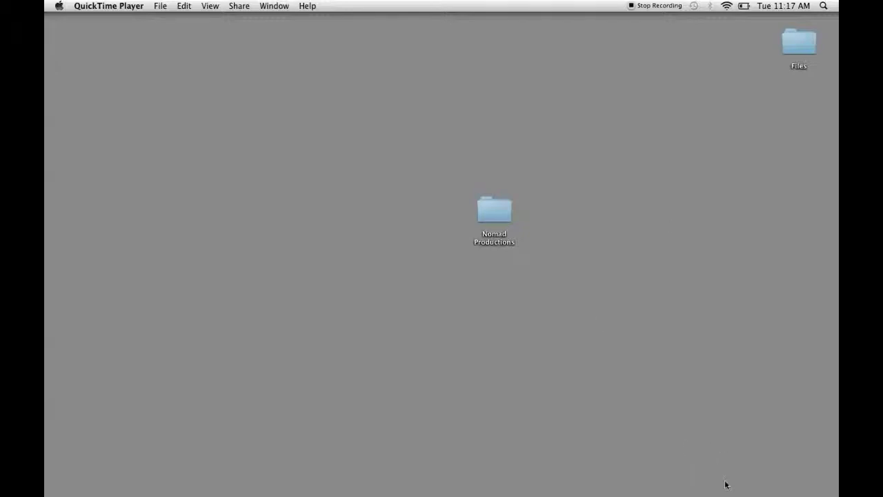
# Step: Browse from Nomad Productions through My Photos and Test_For_Video to the Originals folder, and preview Hawaii 10.tiff
pyautogui.doubleClick(499, 206)
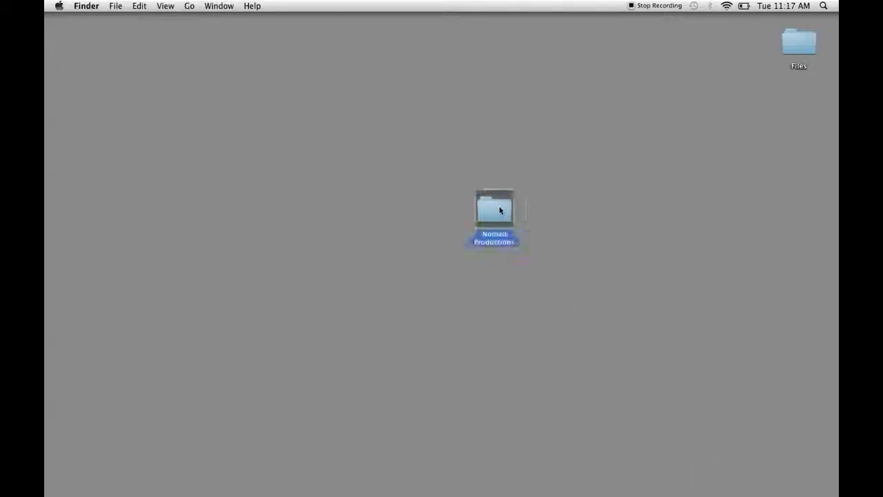
pyautogui.click(462, 134)
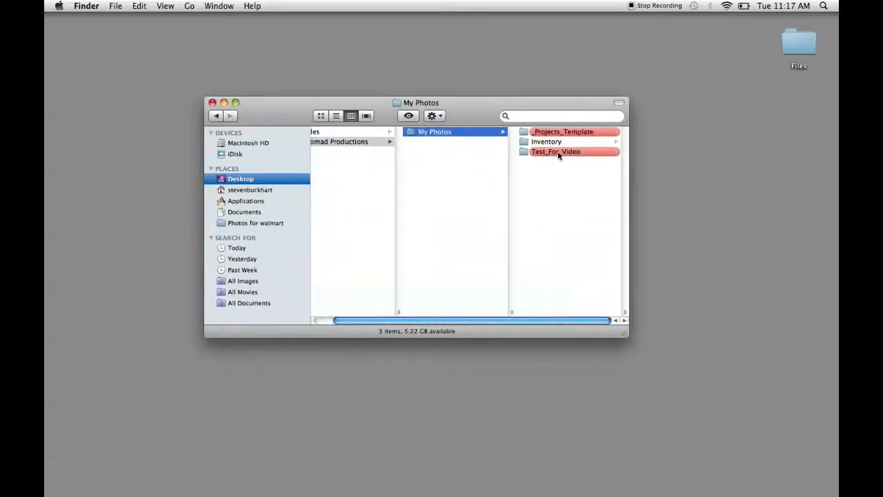
pyautogui.click(559, 153)
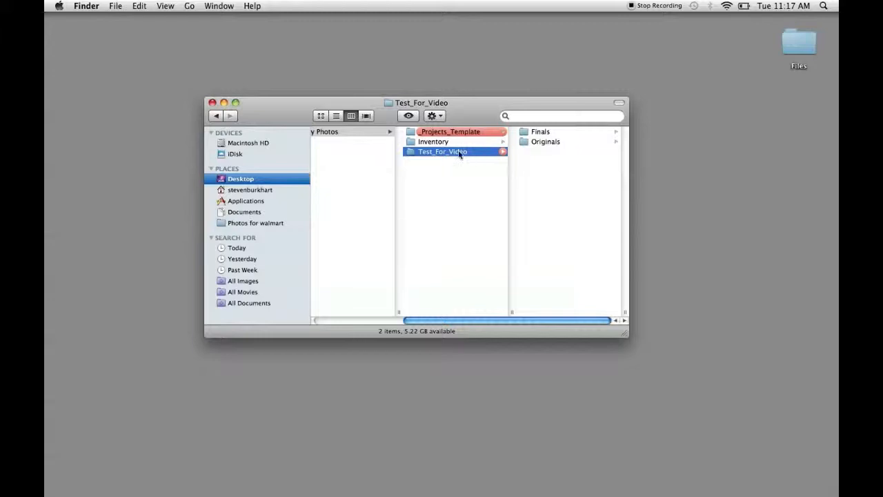
pyautogui.click(537, 143)
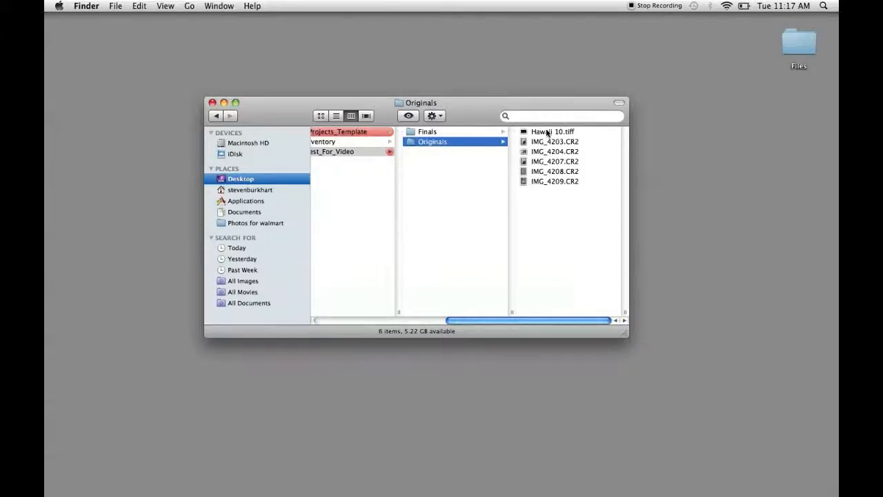
pyautogui.click(547, 132)
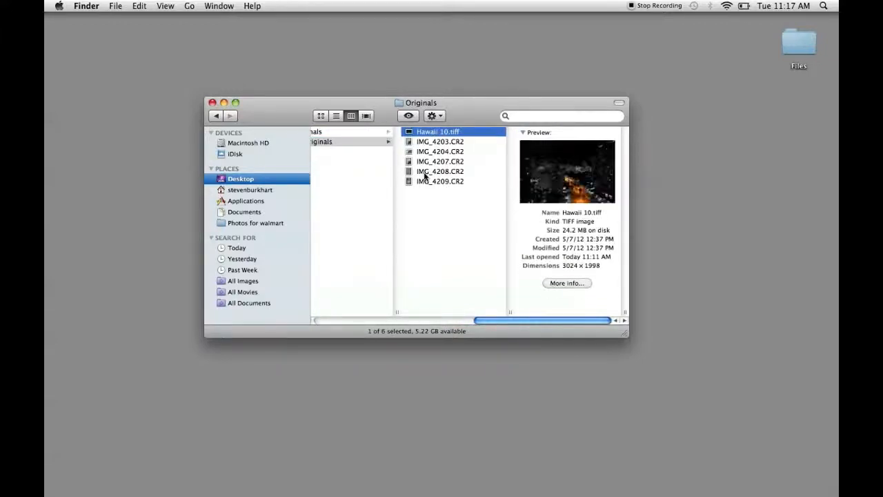
pyautogui.click(213, 103)
# Step: Switch to Photoshop and start a new document named Facebook_Cover_Photo
pyautogui.click(587, 268)
pyautogui.moveTo(626, 435)
pyautogui.click(746, 476)
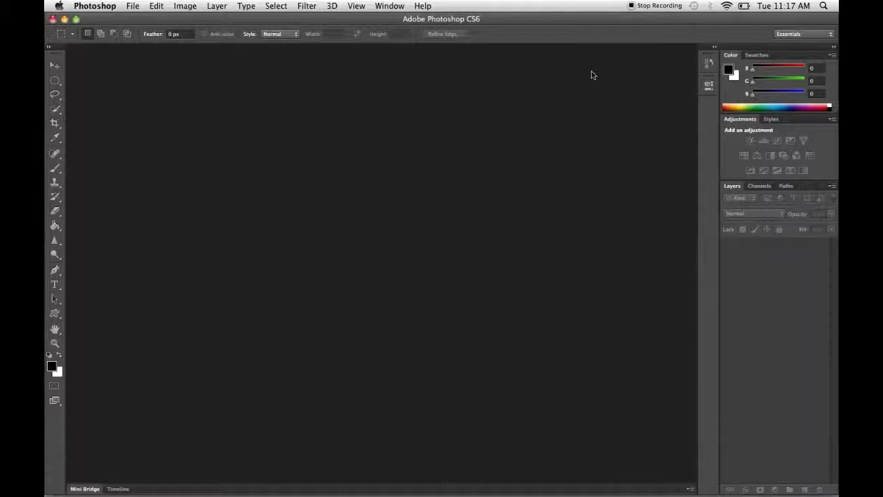
pyautogui.click(132, 6)
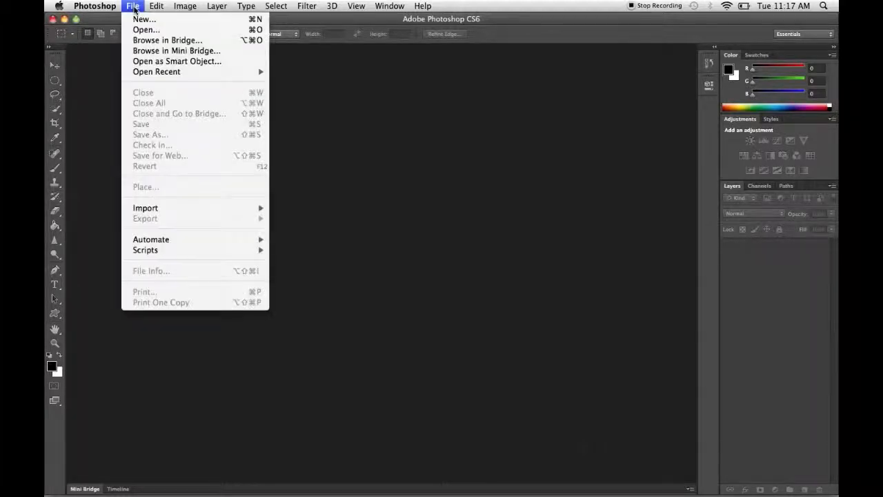
pyautogui.click(138, 20)
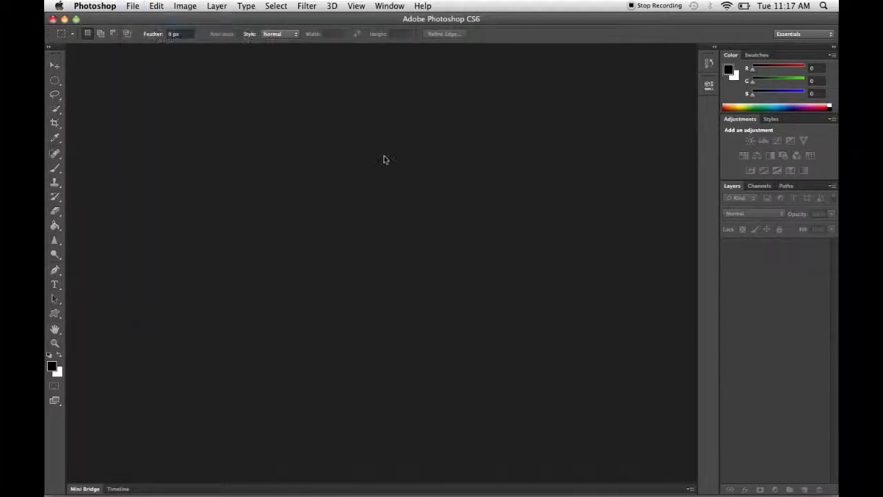
pyautogui.moveTo(509, 140); pyautogui.dragTo(484, 127)
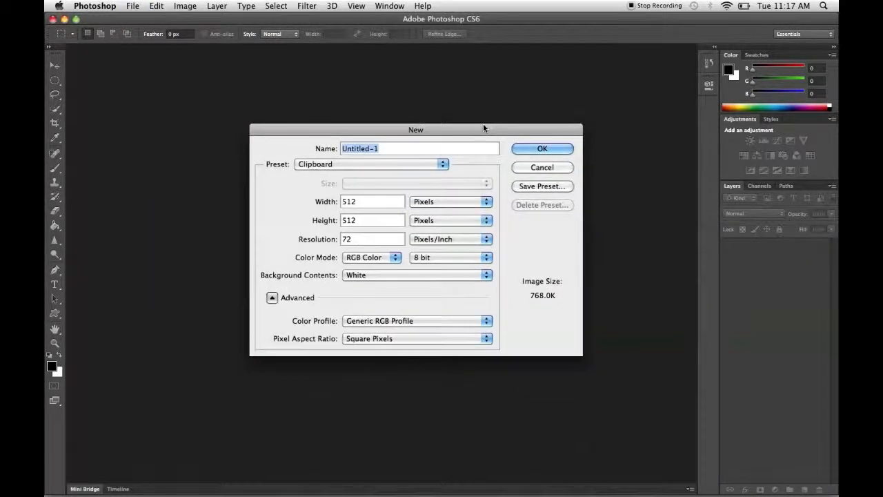
pyautogui.write('Fa')
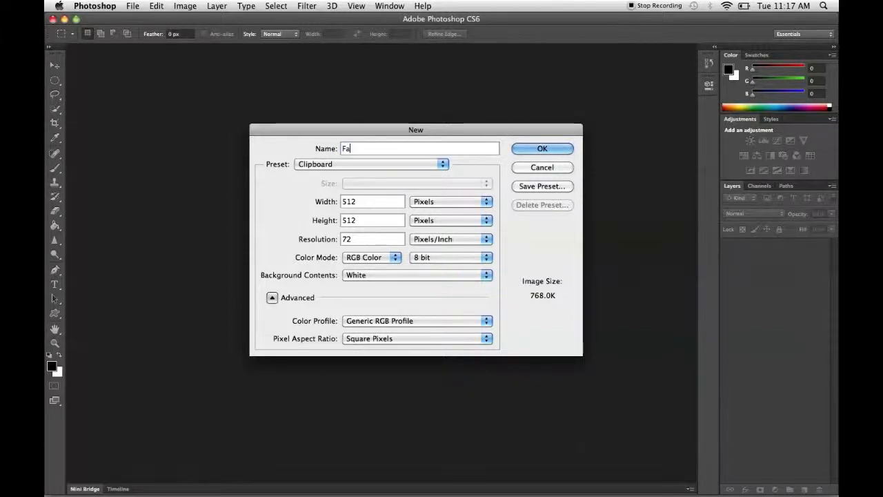
pyautogui.write('cebook_Cover_Photo')
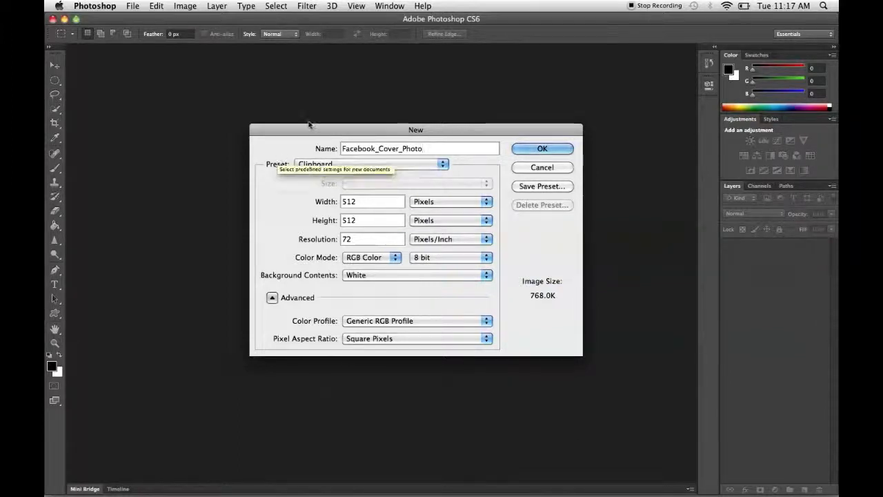
pyautogui.moveTo(302, 129); pyautogui.dragTo(286, 125)
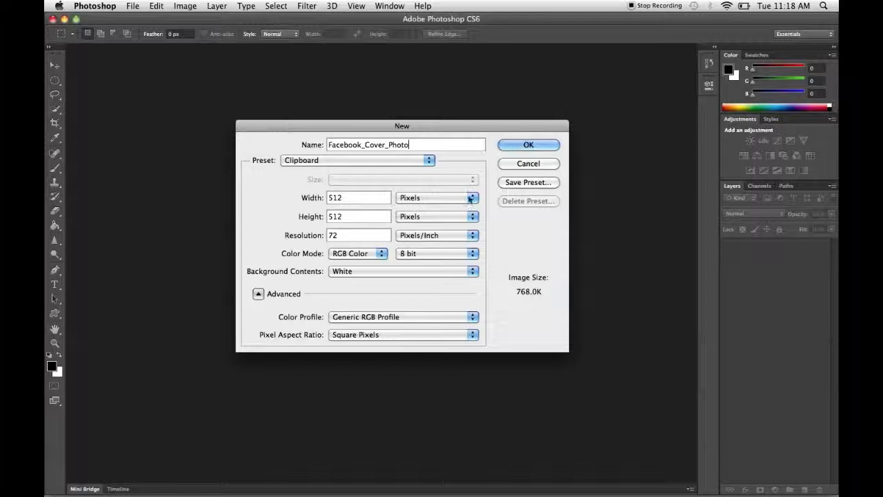
# Step: Apply the Web preset to the new document, and switch the preset to Custom
pyautogui.click(410, 160)
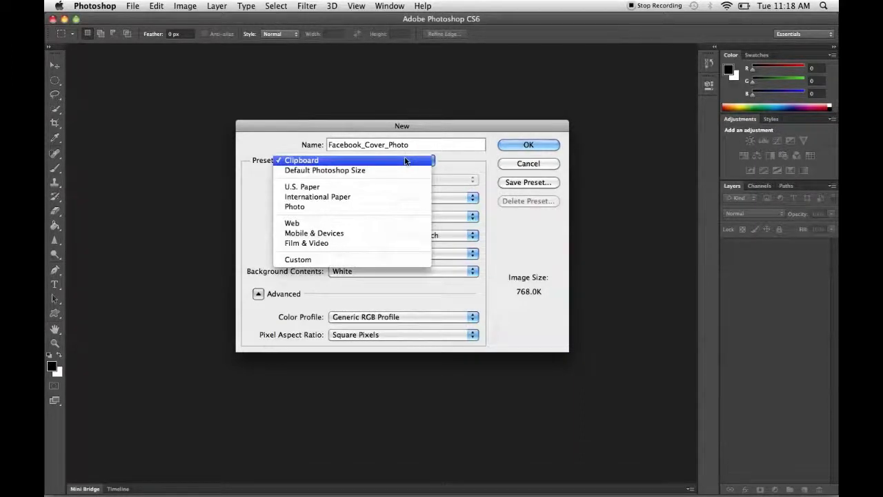
pyautogui.click(360, 223)
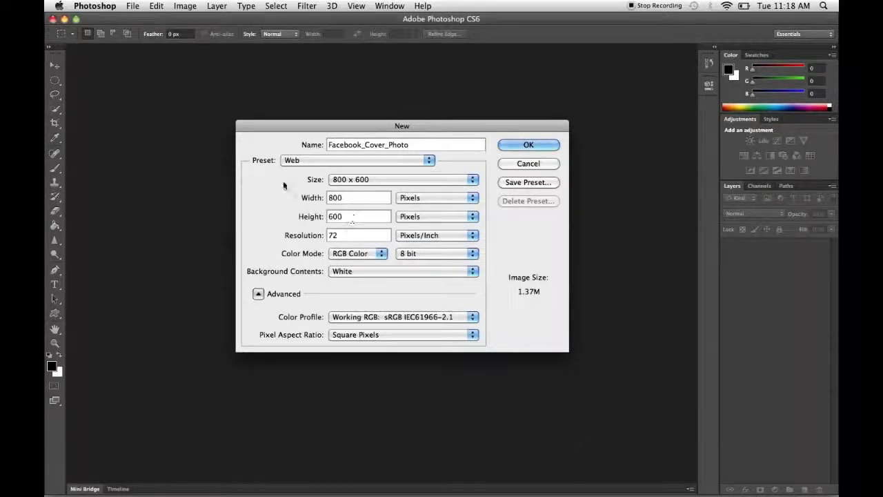
pyautogui.click(393, 160)
pyautogui.click(370, 197)
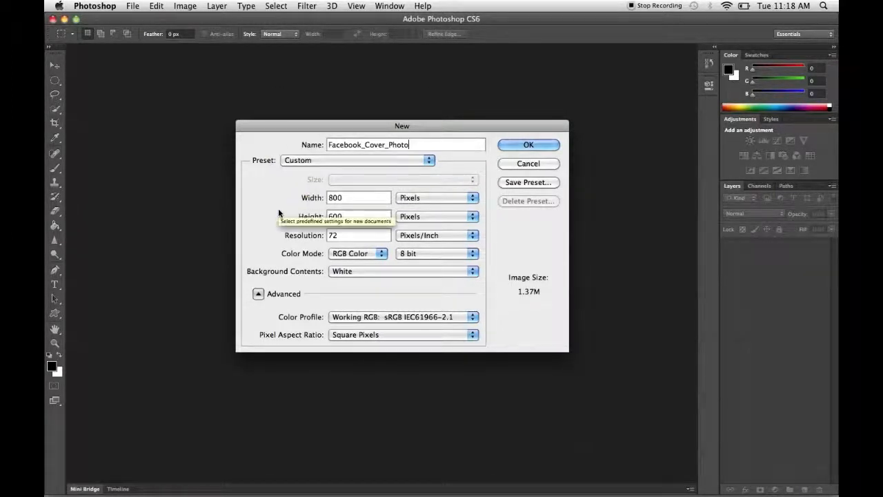
# Step: Create the document at 851 × 315 pixels and 300 pixels/inch with a white background
pyautogui.doubleClick(345, 198)
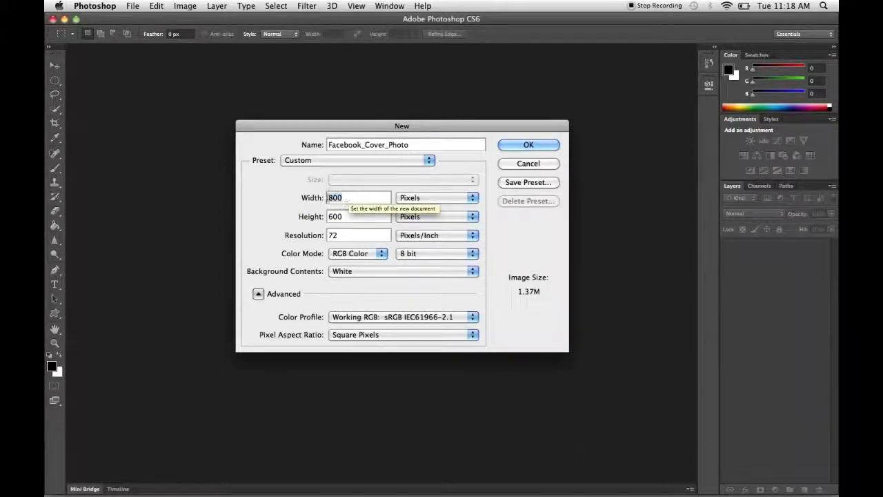
pyautogui.write('851')
pyautogui.click(301, 218)
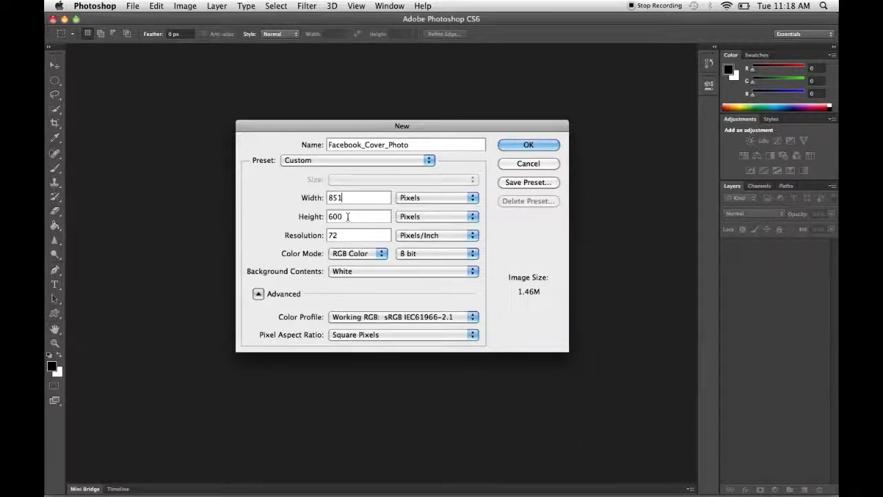
pyautogui.write('315')
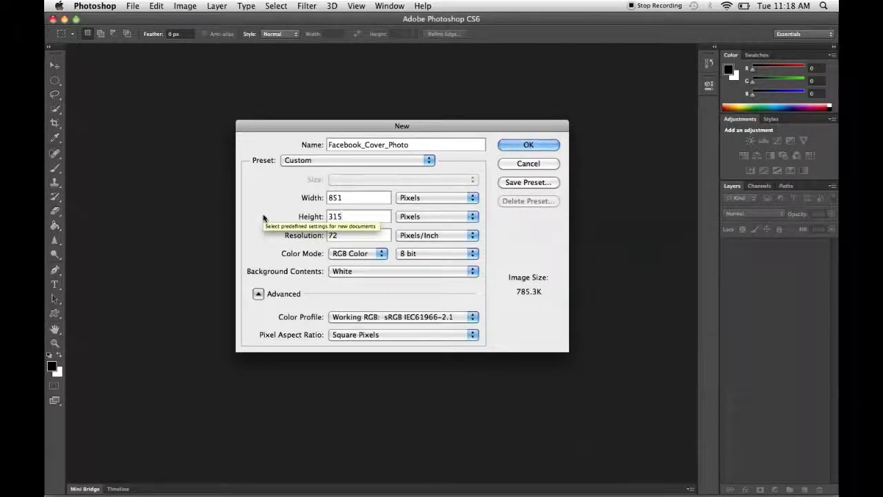
pyautogui.doubleClick(336, 233)
pyautogui.write('300')
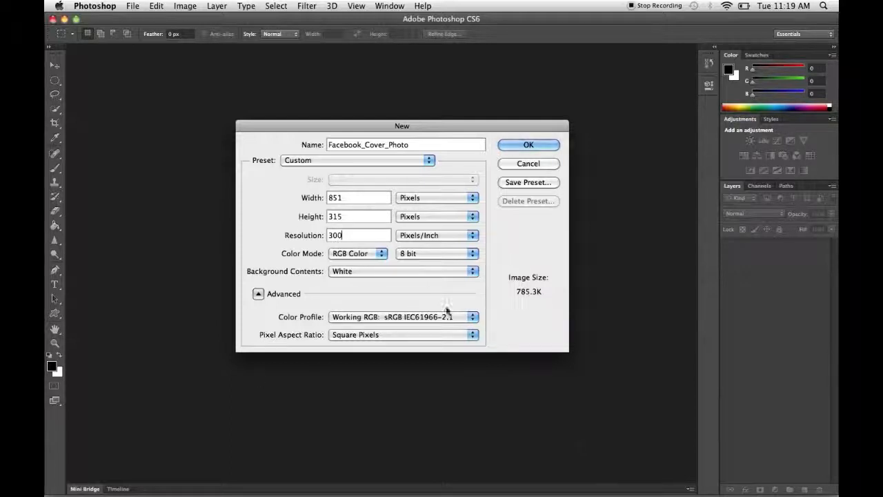
pyautogui.click(473, 273)
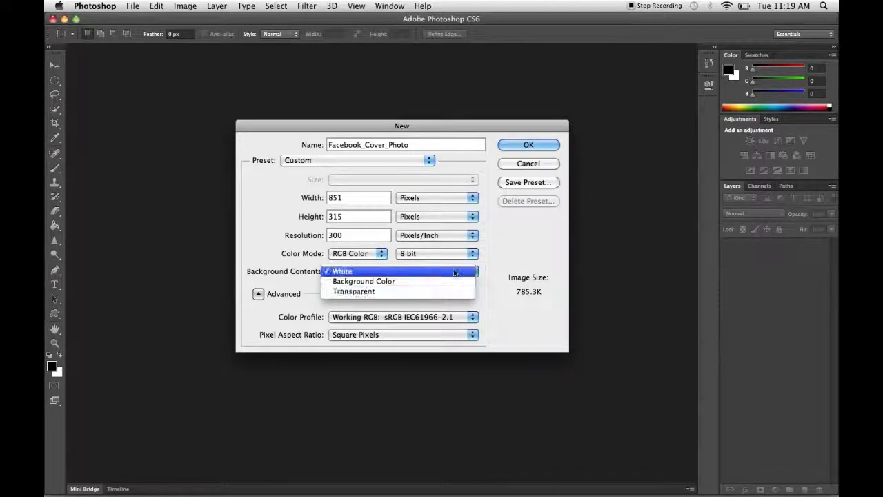
pyautogui.click(455, 271)
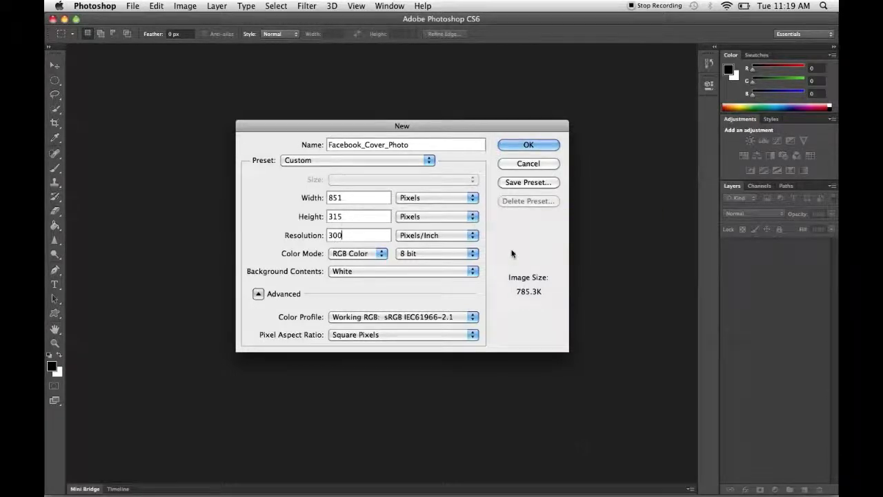
pyautogui.click(519, 147)
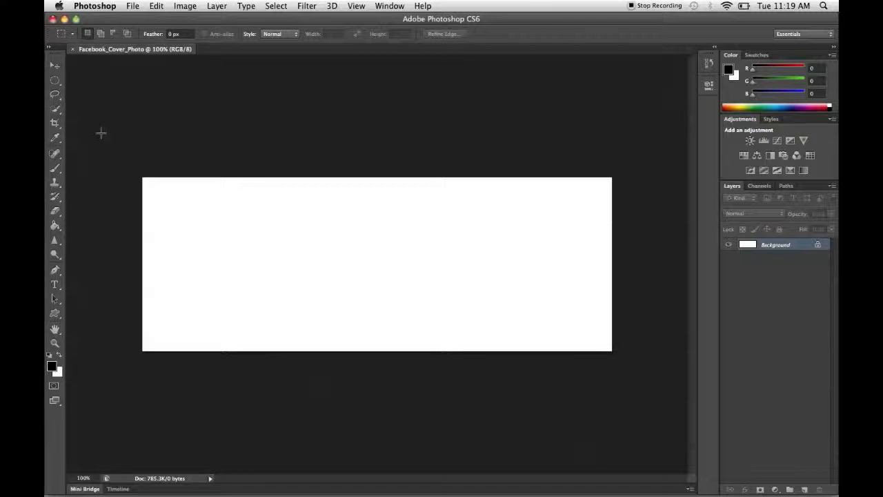
# Step: Place Hawaii 10.tiff from the Test_For_Video Originals folder, under Nomad Productions on the Desktop, into the cover document
pyautogui.click(133, 6)
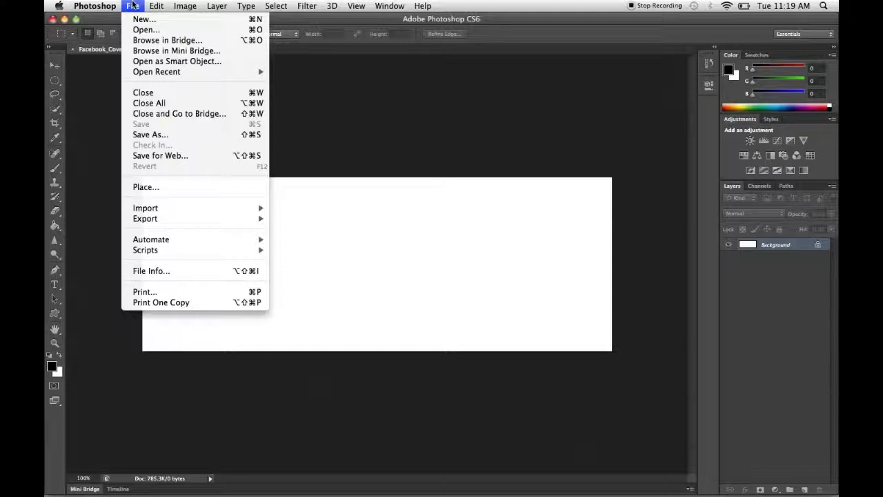
pyautogui.click(170, 186)
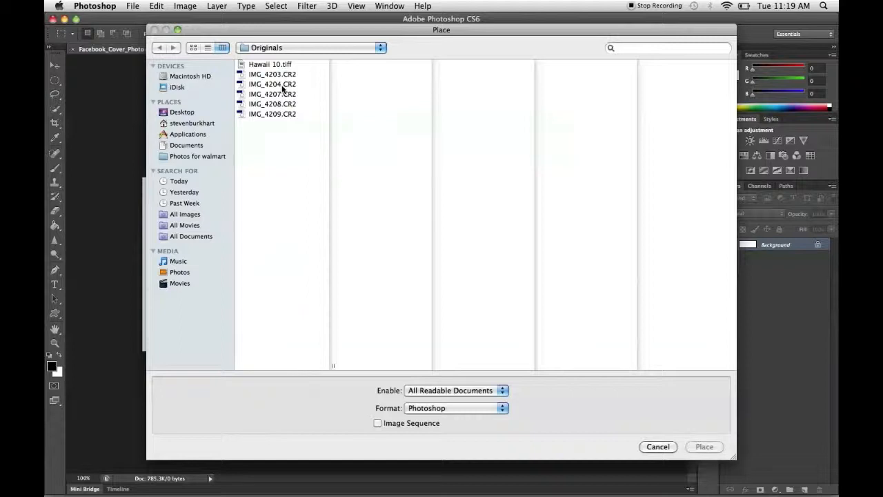
pyautogui.click(187, 113)
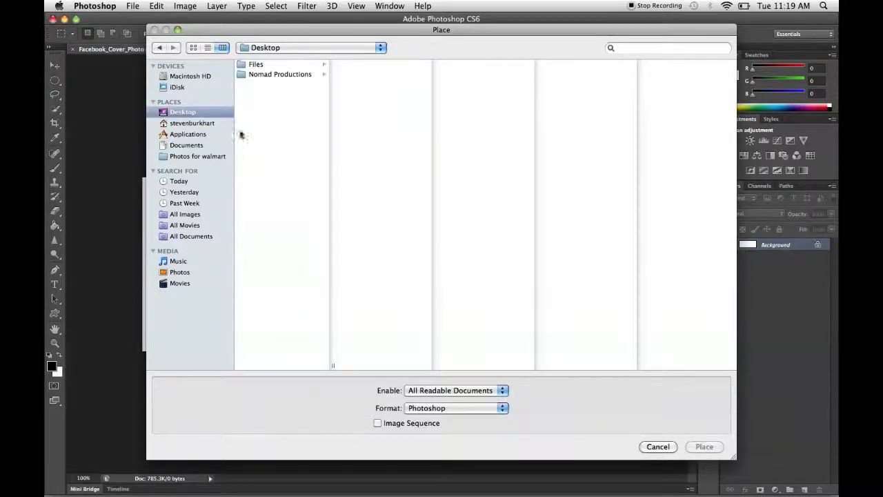
pyautogui.click(290, 77)
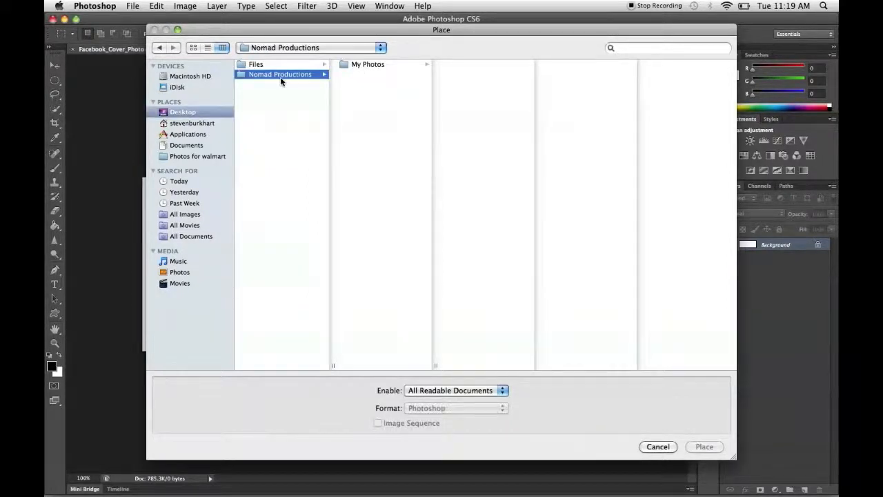
pyautogui.click(384, 65)
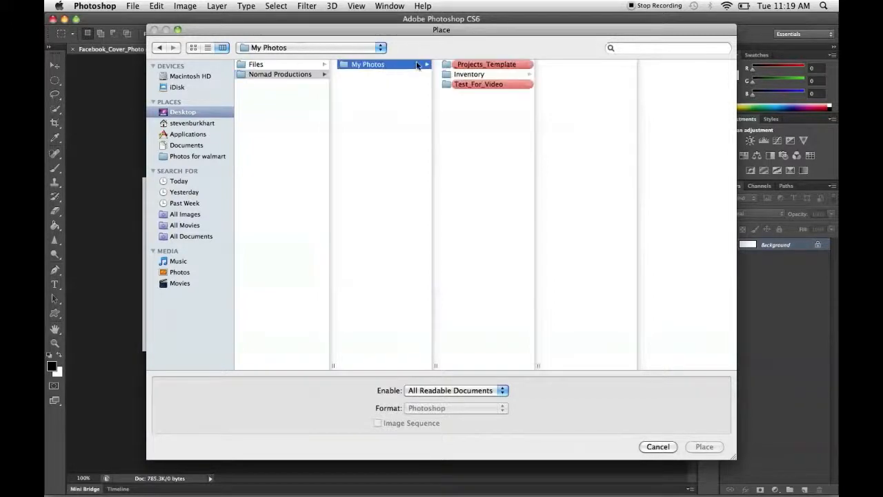
pyautogui.click(466, 85)
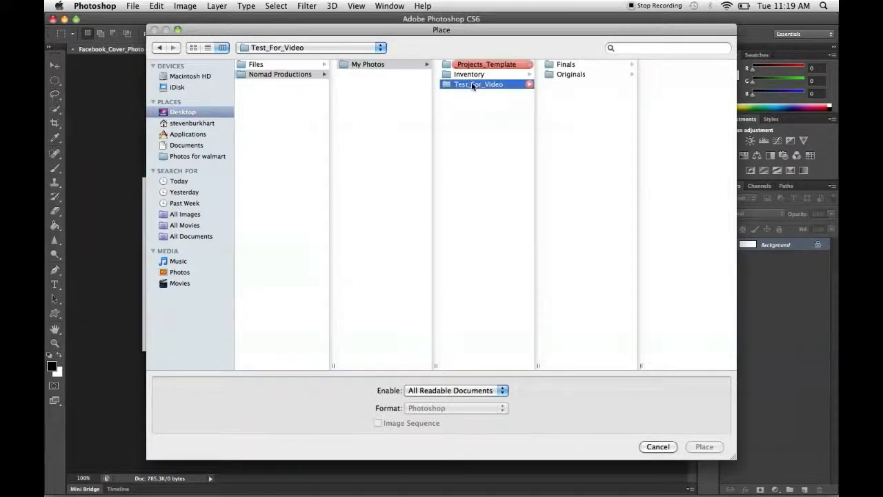
pyautogui.click(586, 78)
pyautogui.click(651, 65)
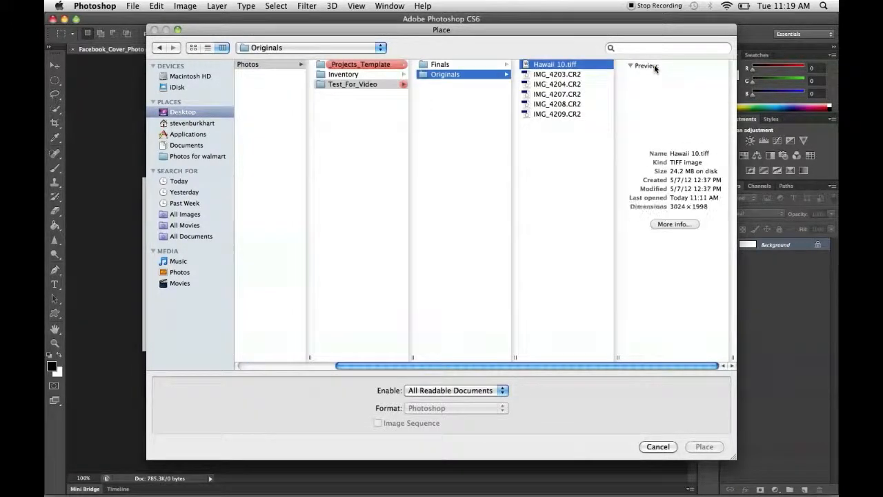
pyautogui.press('Return')
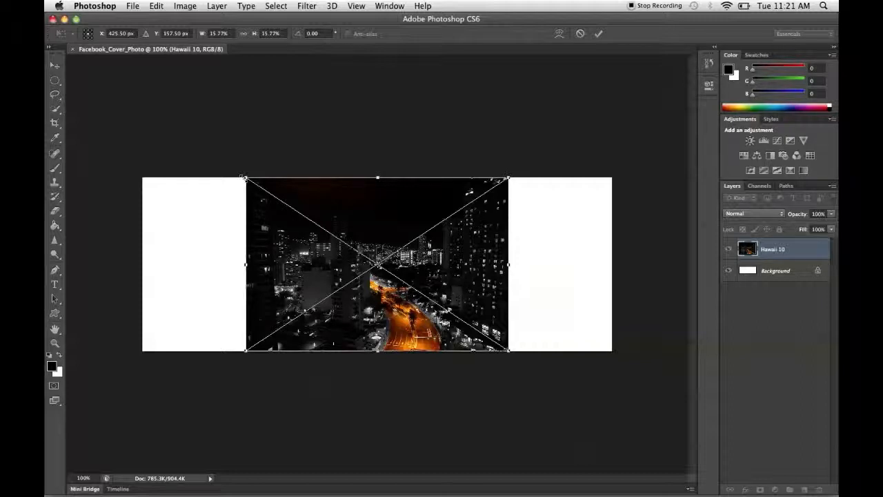
# Step: Scale the placed Hawaii 10 photo proportionally to about 28.6% to cover the whole canvas, shift it up slightly, and commit the placement
pyautogui.moveTo(243, 178); pyautogui.dragTo(140, 107)
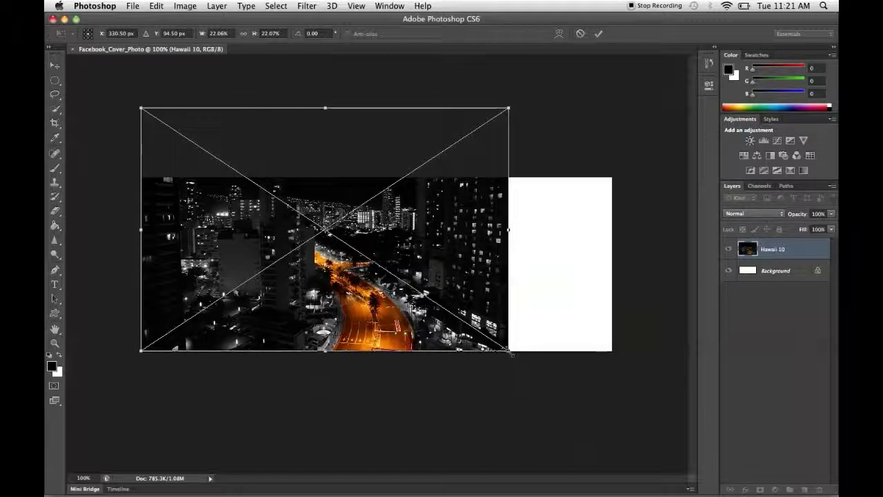
pyautogui.moveTo(510, 352); pyautogui.dragTo(635, 391)
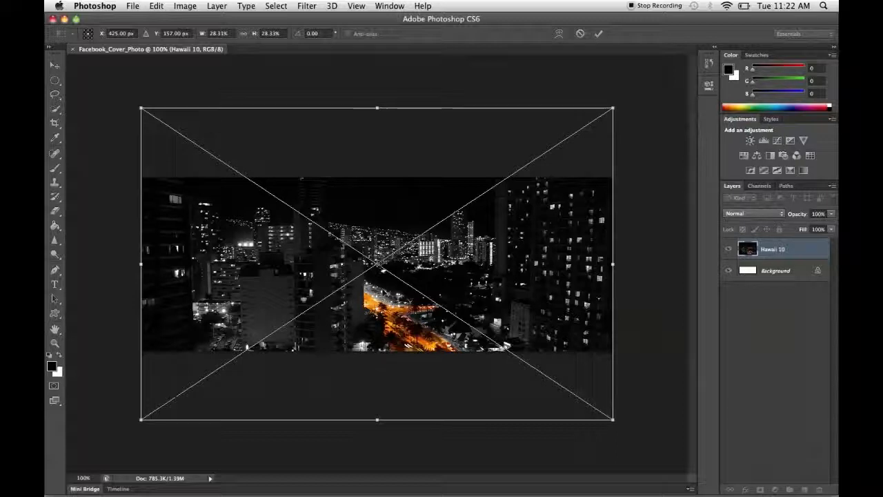
pyautogui.moveTo(383, 293); pyautogui.dragTo(384, 259)
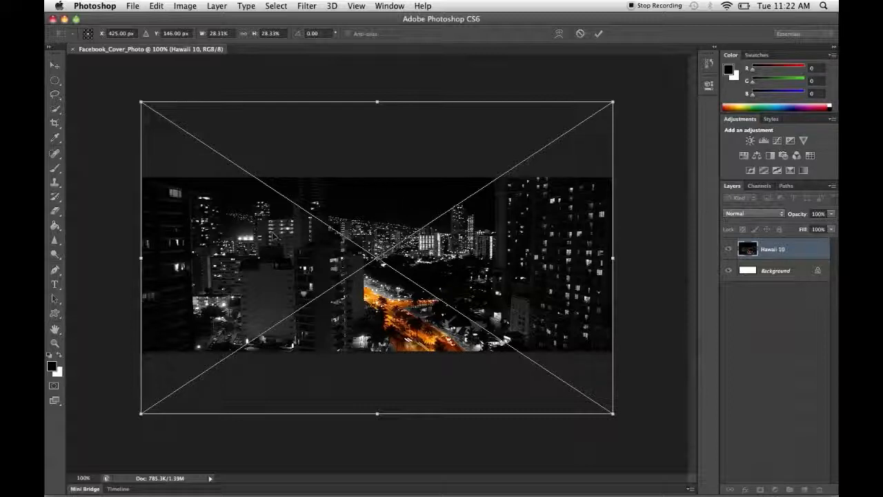
pyautogui.moveTo(141, 103); pyautogui.dragTo(140, 101)
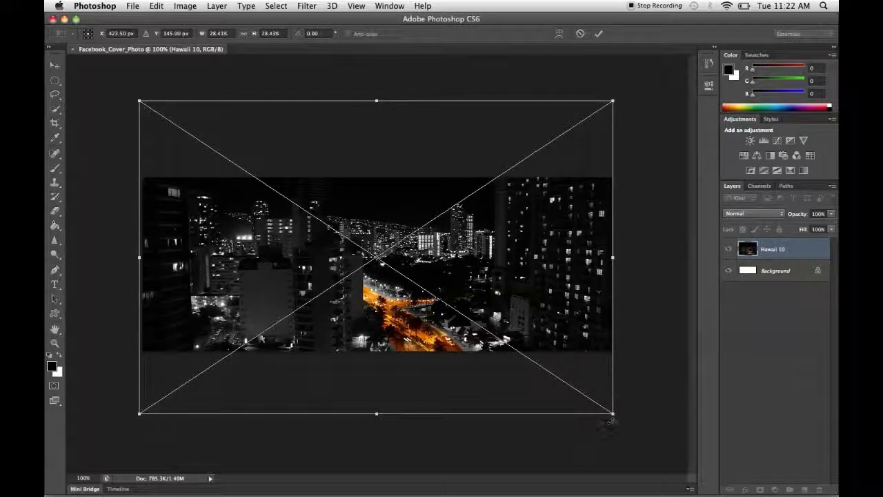
pyautogui.moveTo(612, 420); pyautogui.dragTo(615, 421)
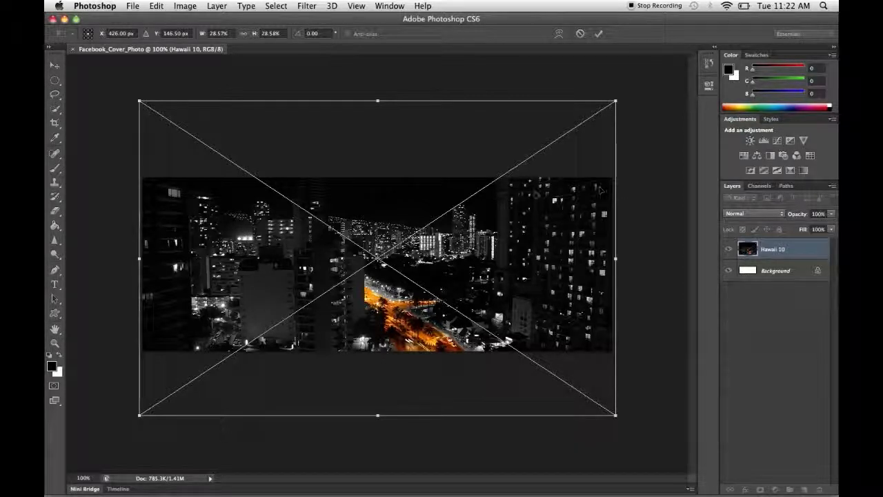
pyautogui.click(598, 33)
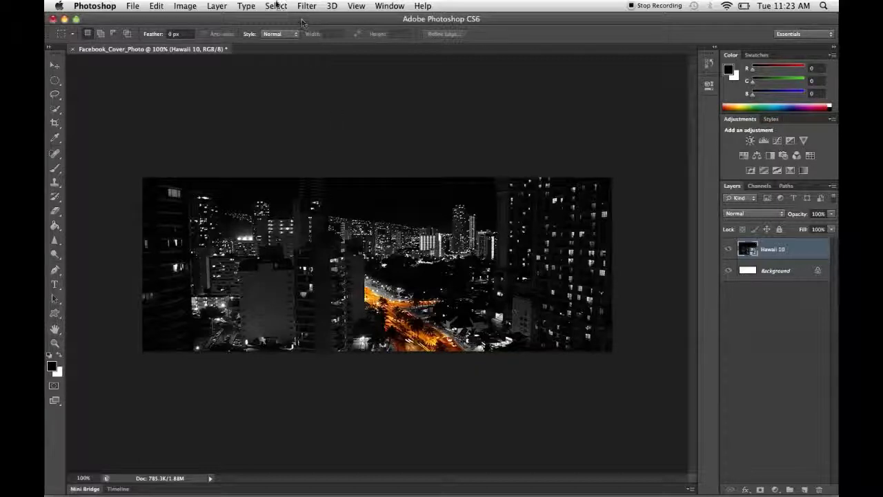
# Step: Free Transform the Hawaii 10 layer to about 34% scale, reposition it at about X 413.5, Y 156 px, and apply the transformation
pyautogui.click(276, 6)
pyautogui.moveTo(252, 6)
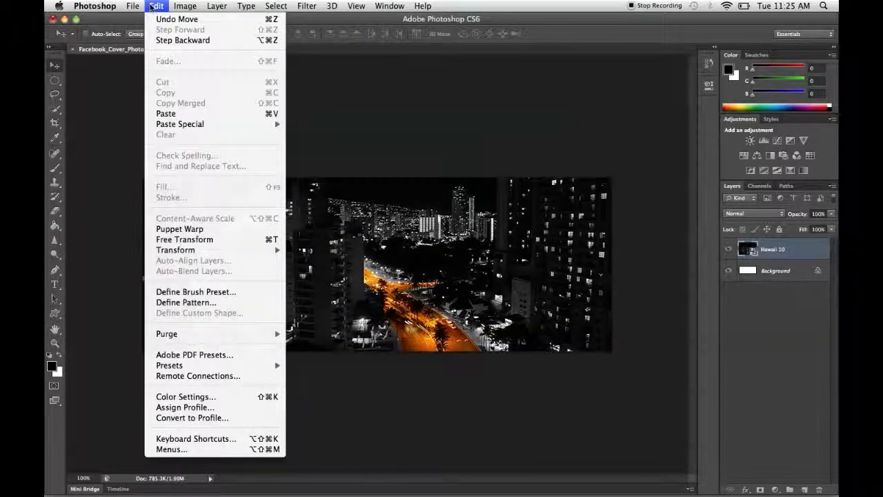
pyautogui.click(204, 239)
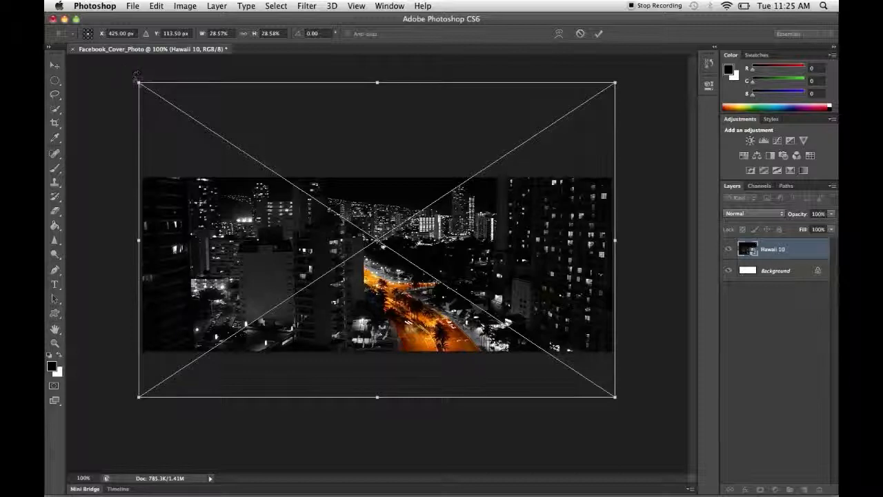
pyautogui.moveTo(138, 82); pyautogui.dragTo(94, 61)
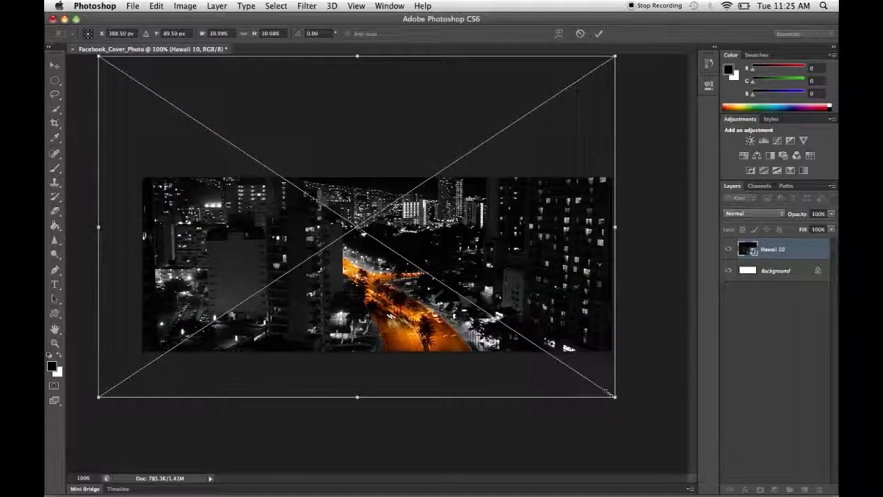
pyautogui.moveTo(615, 398); pyautogui.dragTo(668, 438)
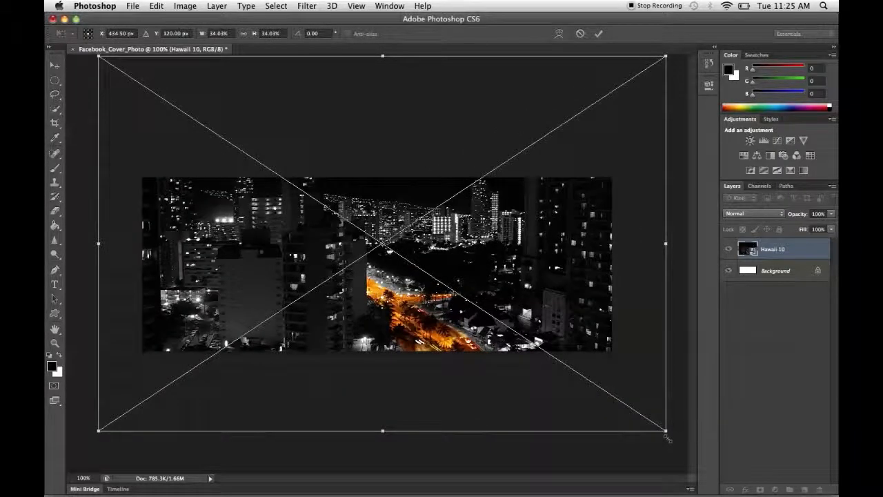
pyautogui.moveTo(456, 280); pyautogui.dragTo(412, 302)
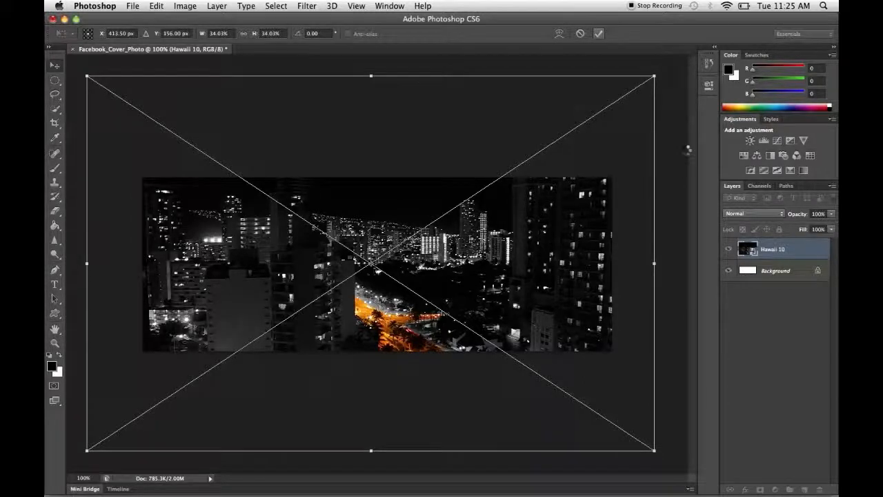
pyautogui.press('Return')
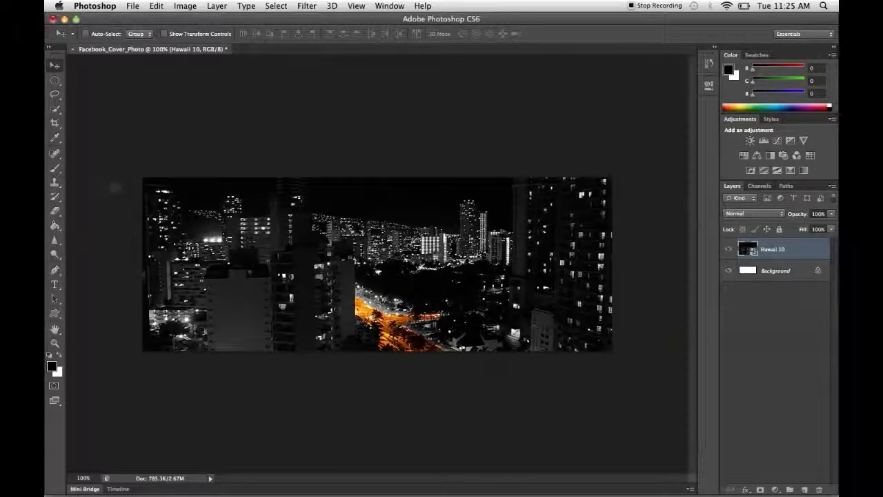
# Step: Move the Hawaii 10 photo slightly down and to the right within the cover canvas
pyautogui.moveTo(333, 295)
pyautogui.mouseDown()
pyautogui.moveTo(305, 296)
pyautogui.moveTo(343, 309)
pyautogui.mouseUp()
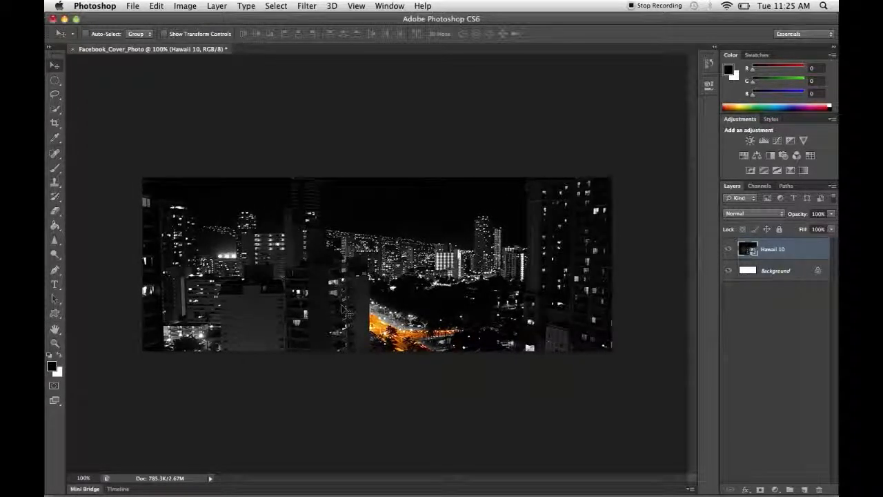
pyautogui.click(156, 6)
pyautogui.click(429, 170)
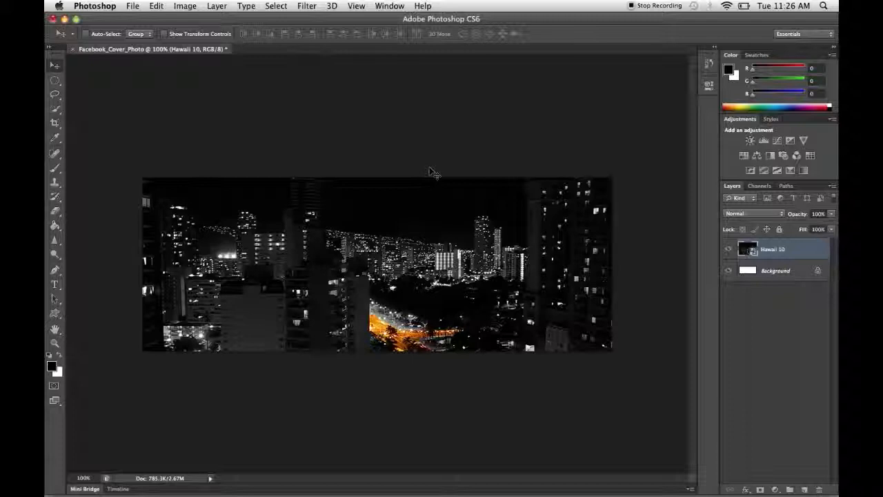